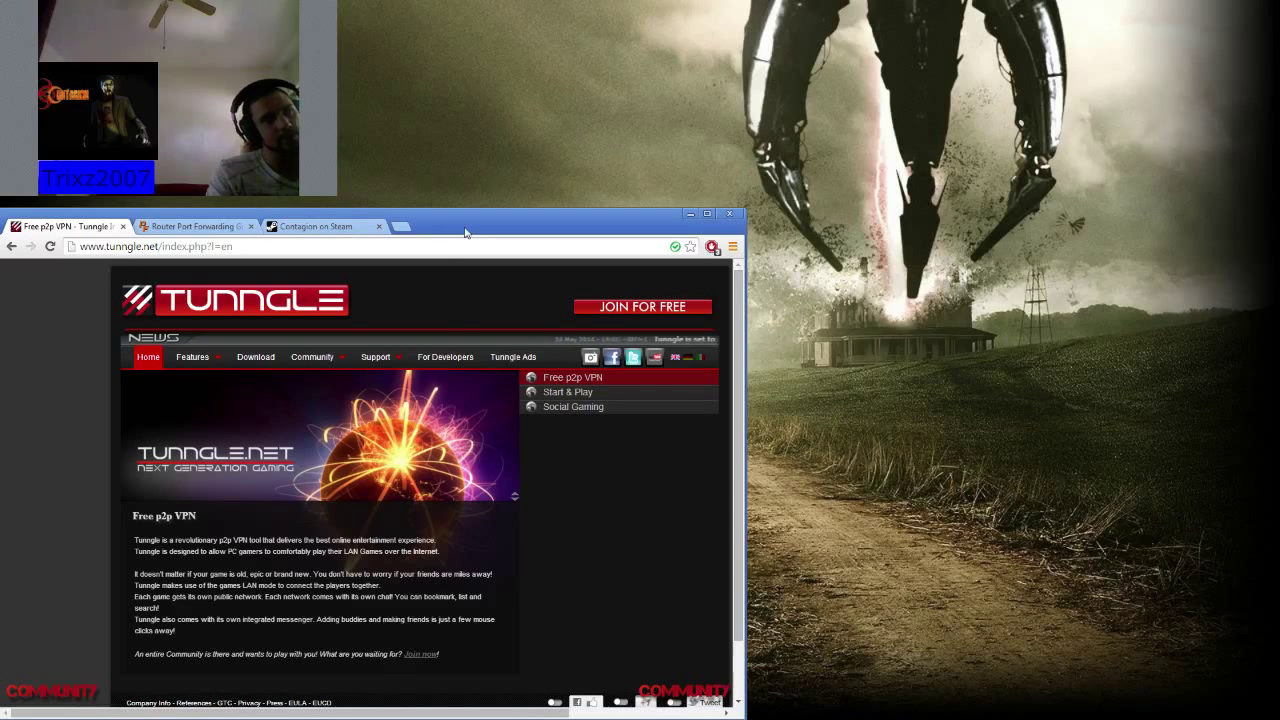
- Move the Chrome window showing Tunngle.net slightly to the right
drag(465, 232, 500, 227)
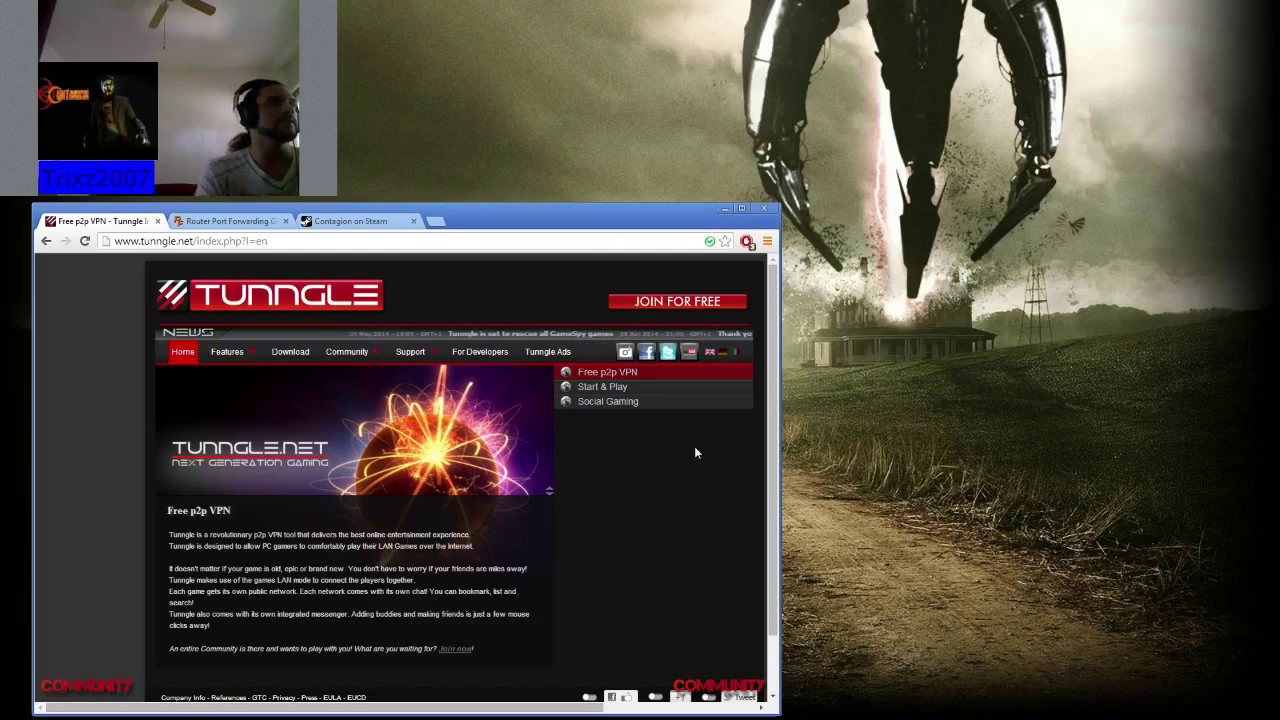
- Switch to the PortForward.com router port forwarding guide tab
click(215, 221)
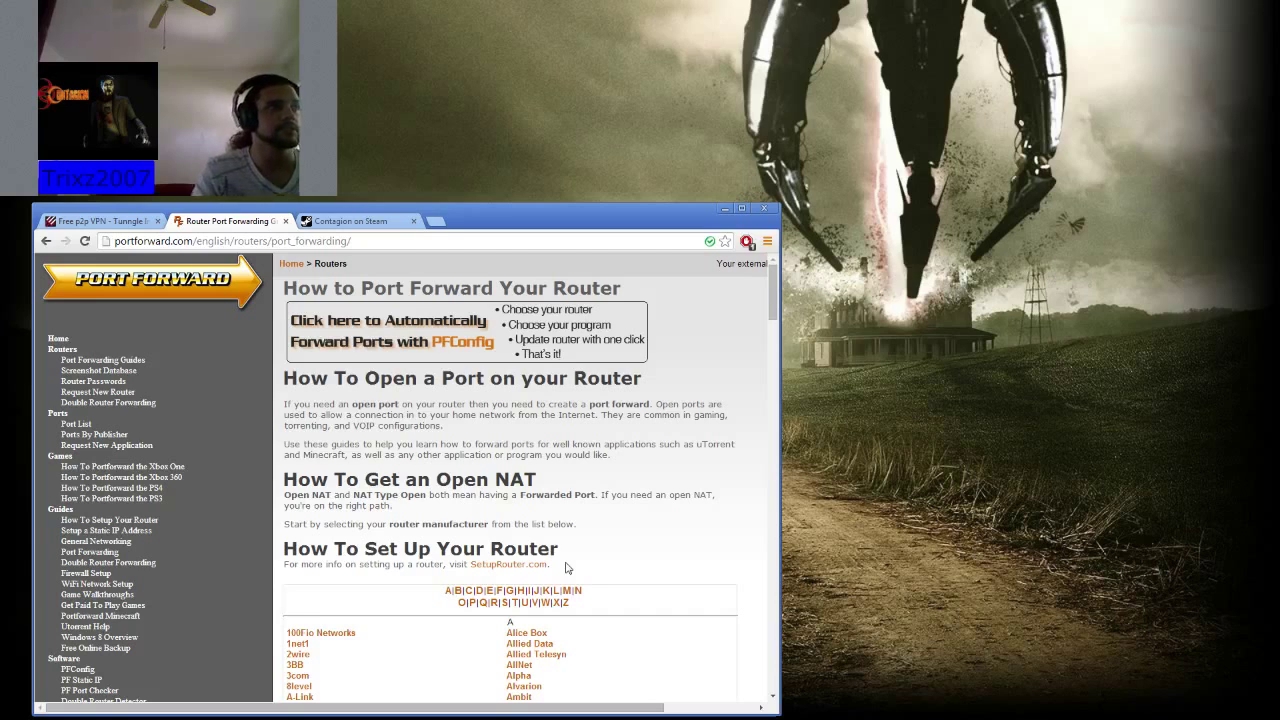
- View the Contagion Steam store tab, scrolling down through its details and back up
click(325, 222)
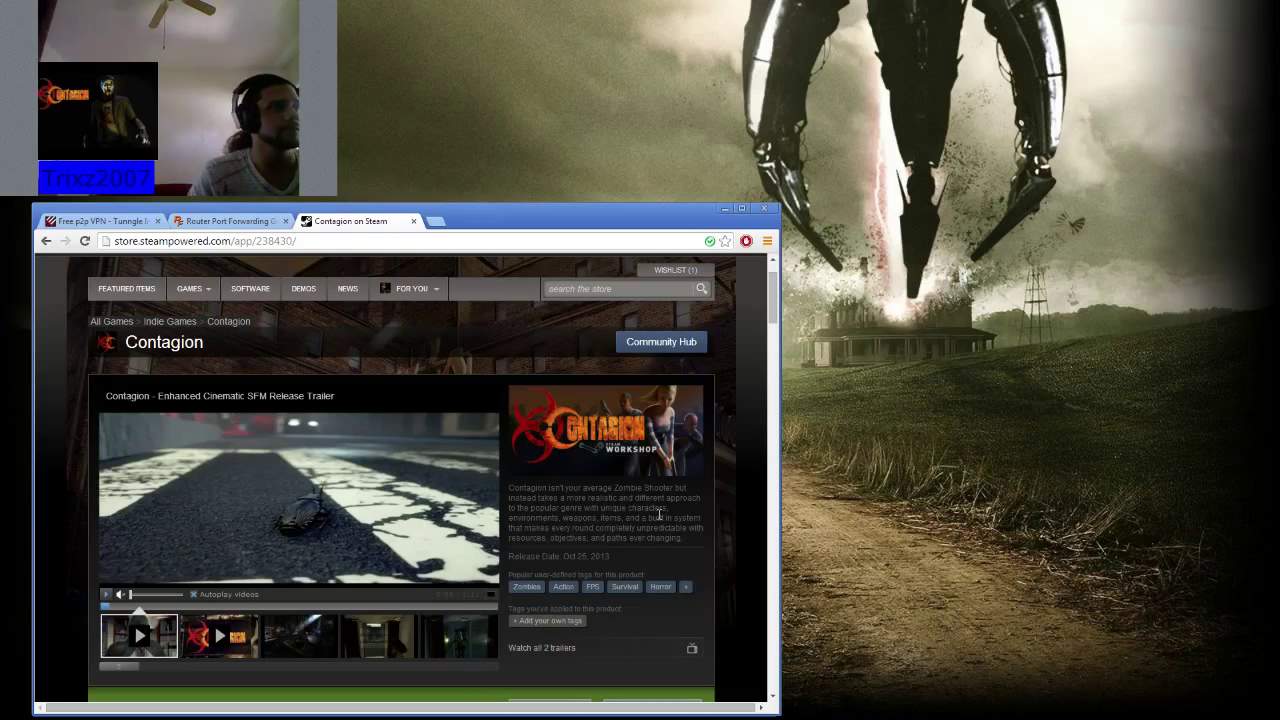
scroll(517, 550, down, 2)
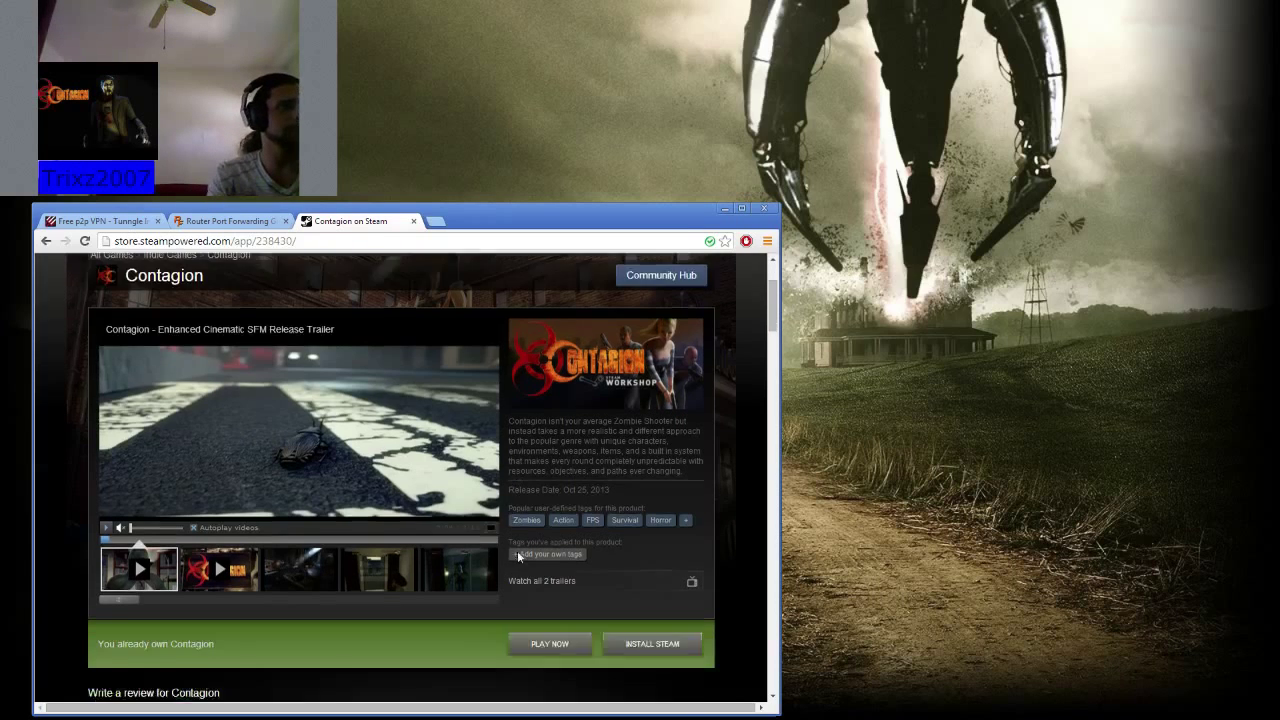
scroll(517, 550, down, 3)
scroll(517, 550, down, 1)
scroll(517, 550, down, 1)
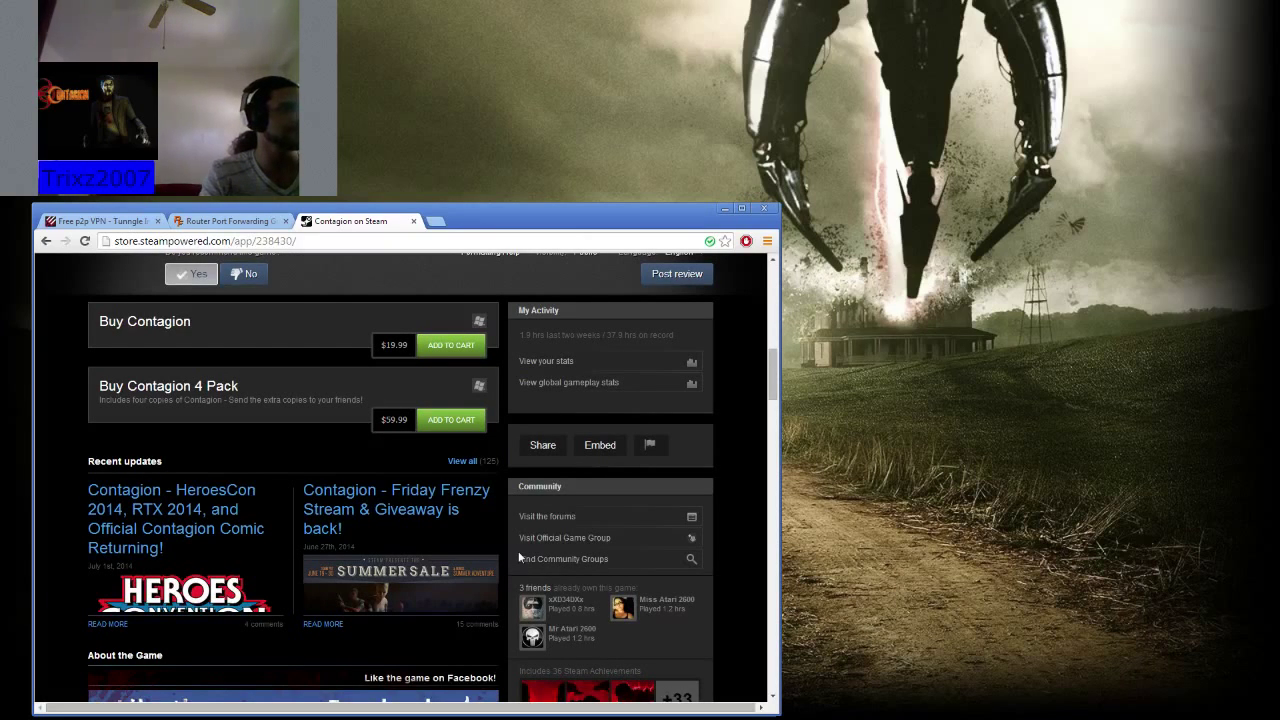
scroll(518, 551, up, 5)
scroll(518, 551, up, 2)
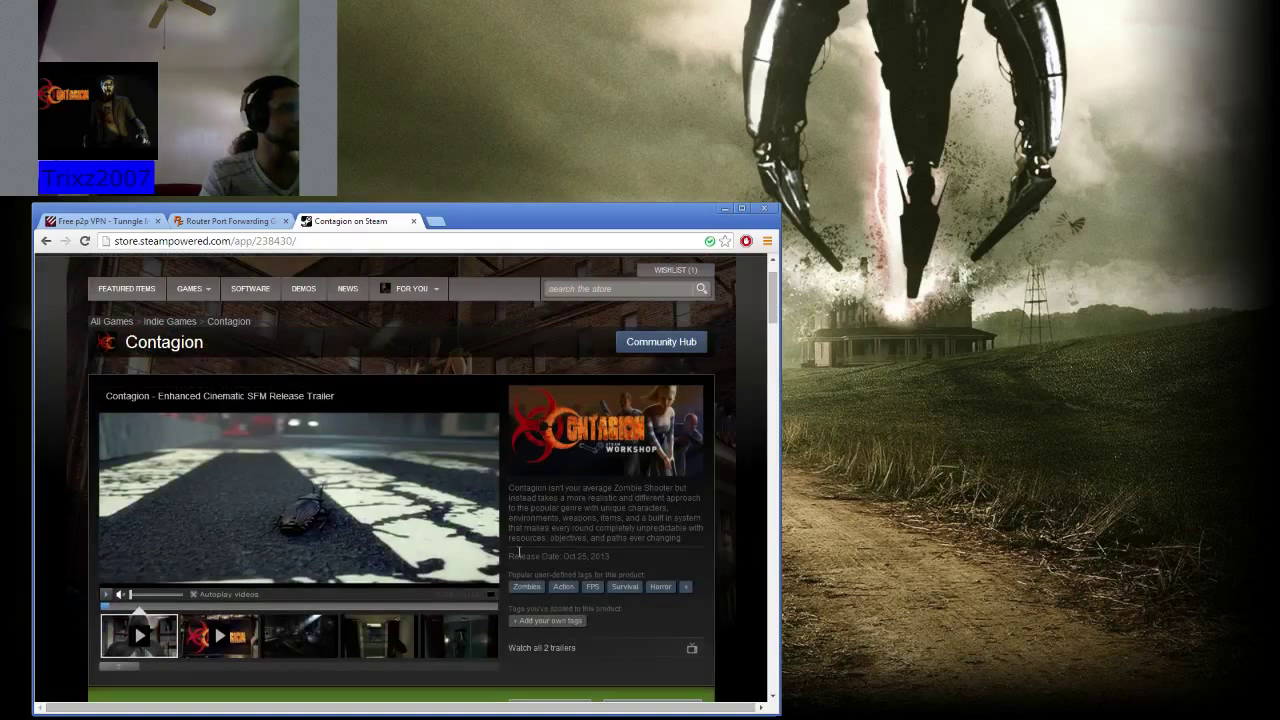
- Return to Tunngle.net and reach the download page for Tunngle_Setup_v4.5.1.4b.exe
click(118, 220)
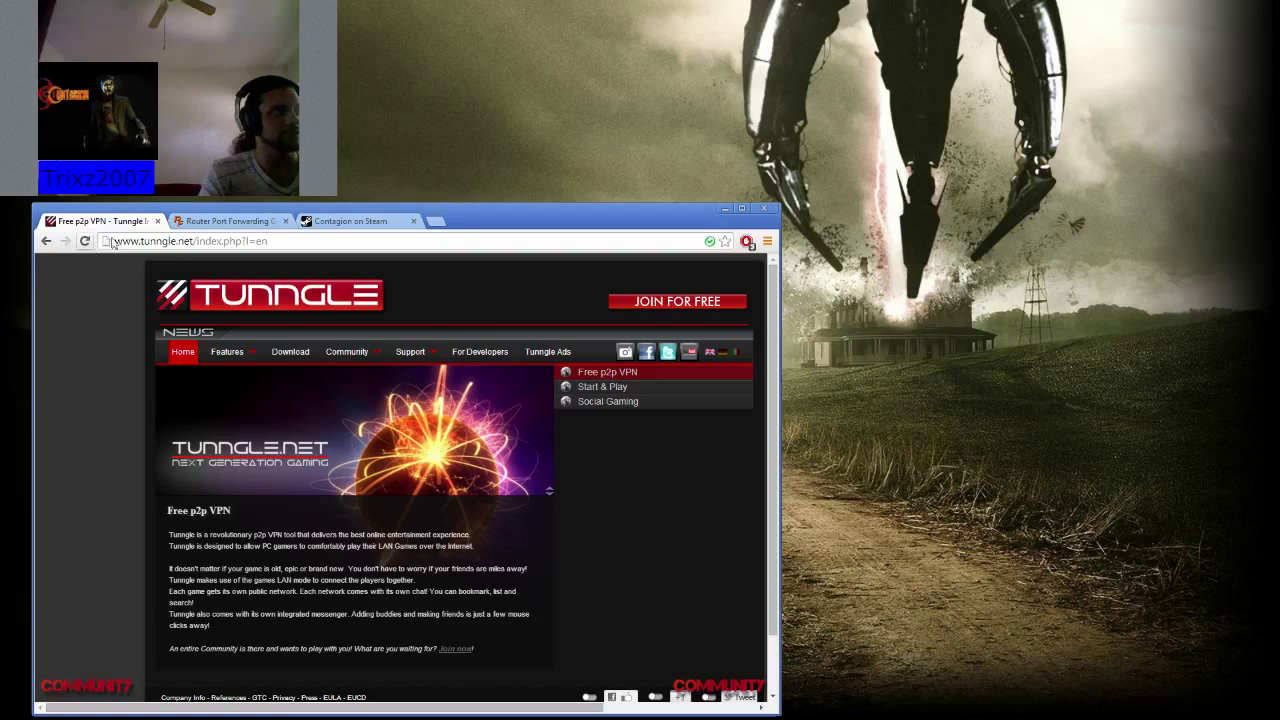
click(289, 351)
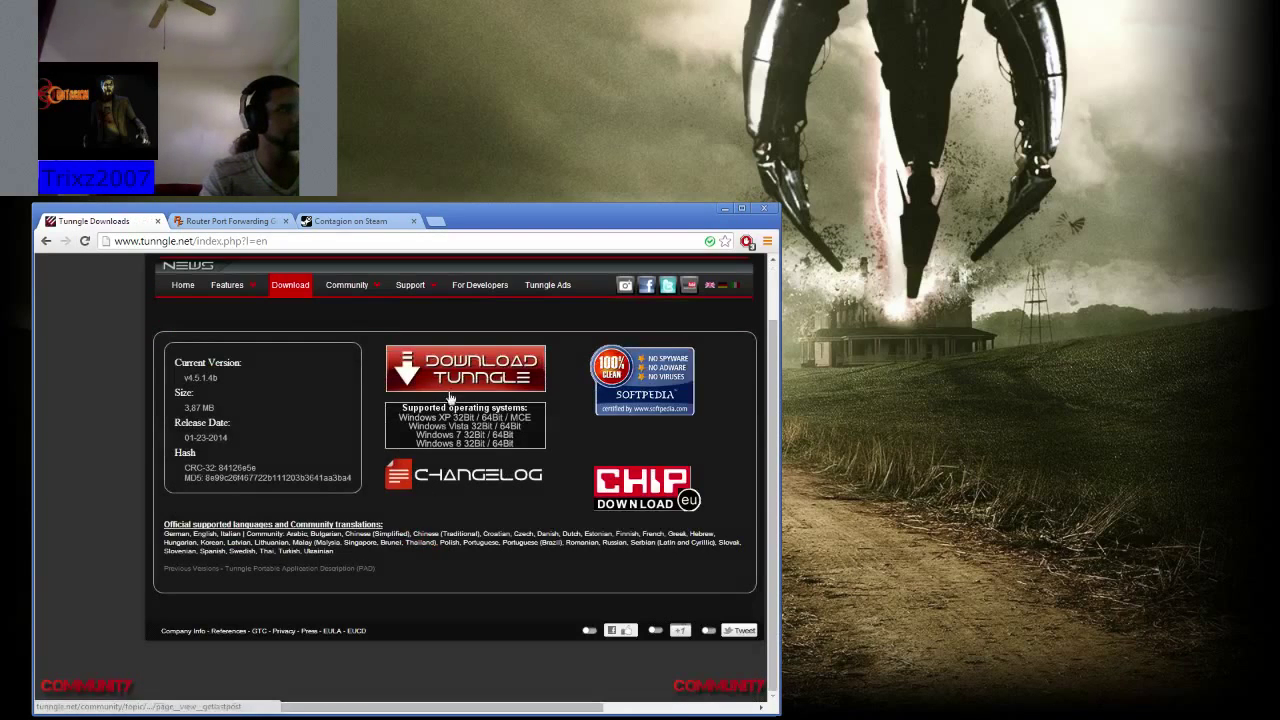
click(455, 382)
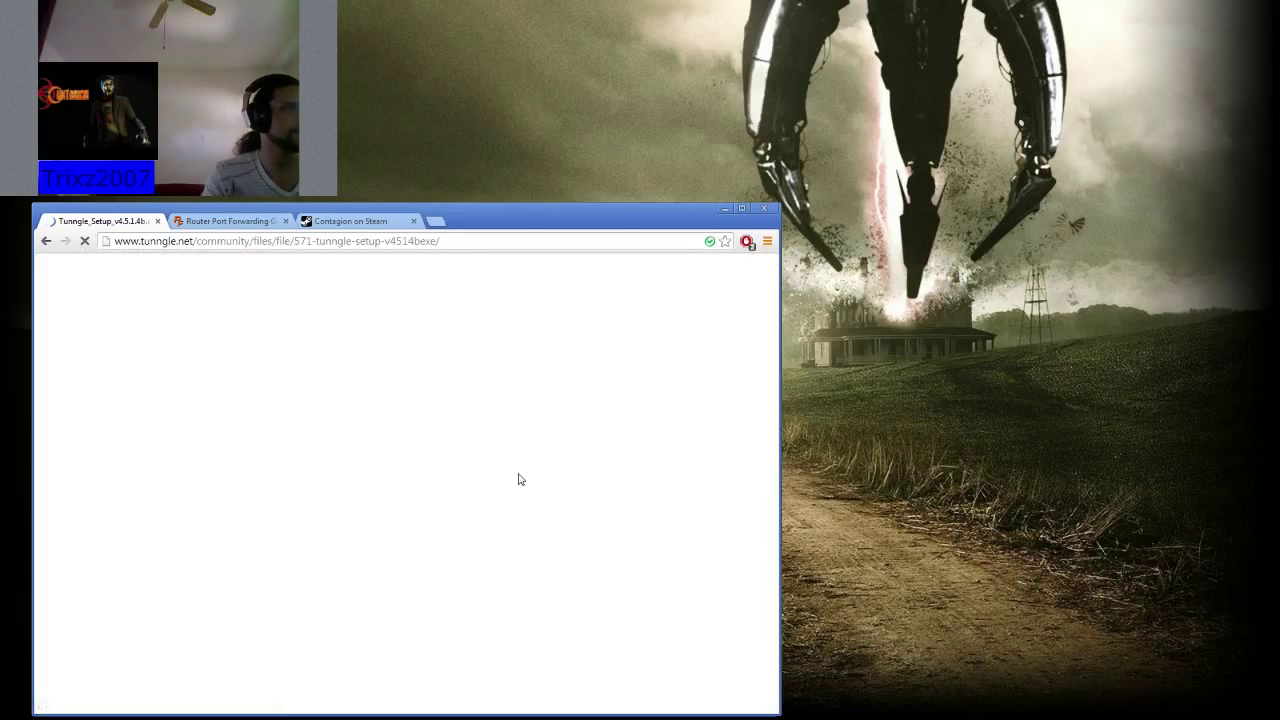
scroll(518, 479, down, 2)
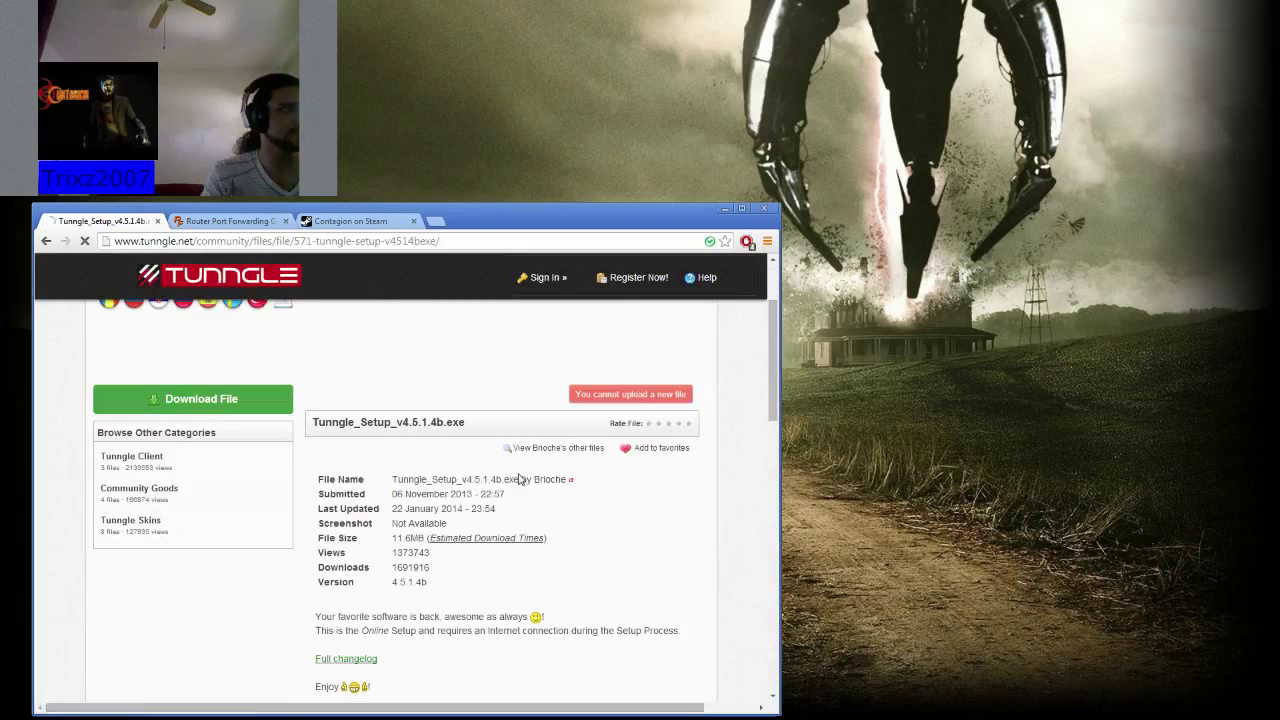
click(218, 400)
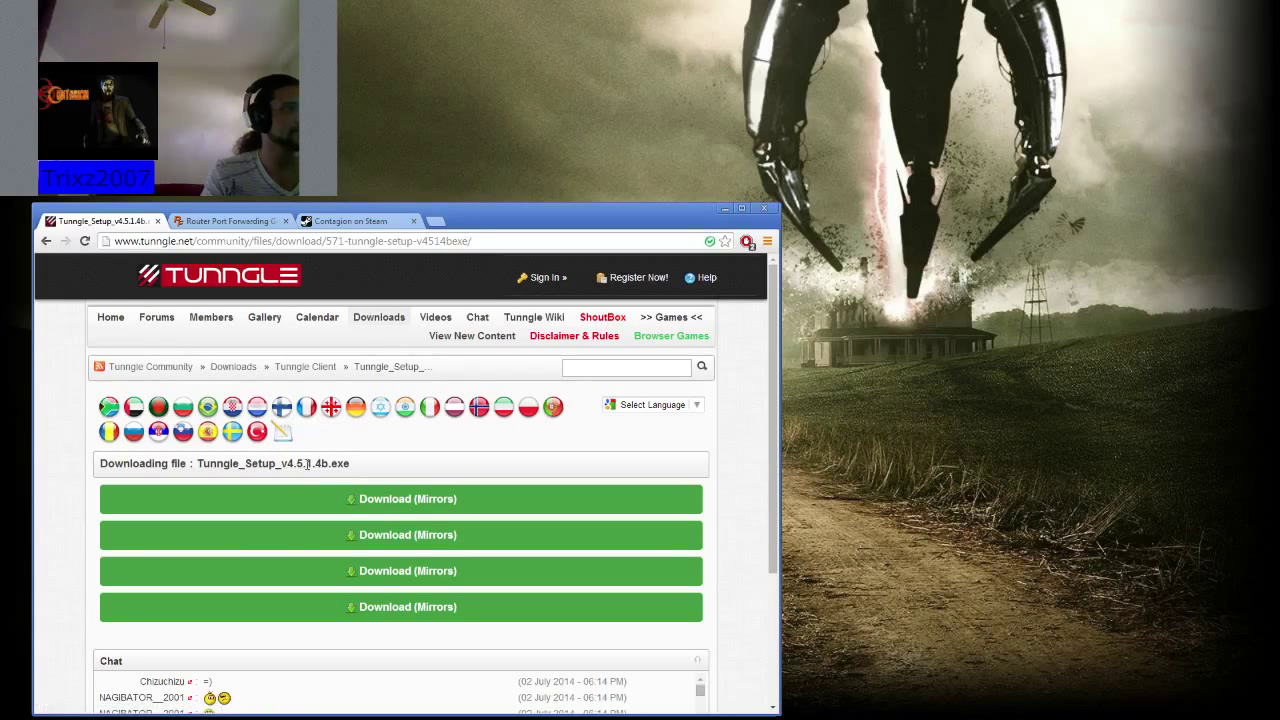
- Close the Tunngle download tab in Chrome
click(158, 221)
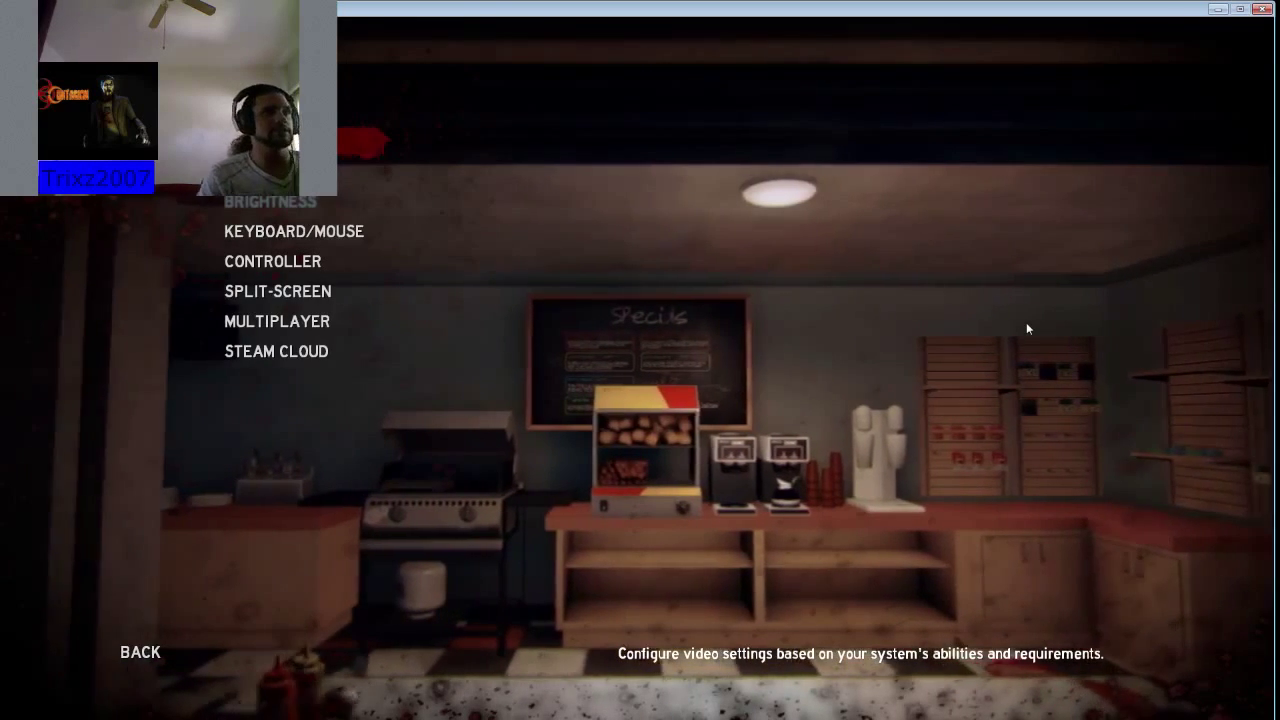
- Leave the options for the Contagion main menu and go to FIND GAME
key(Escape)
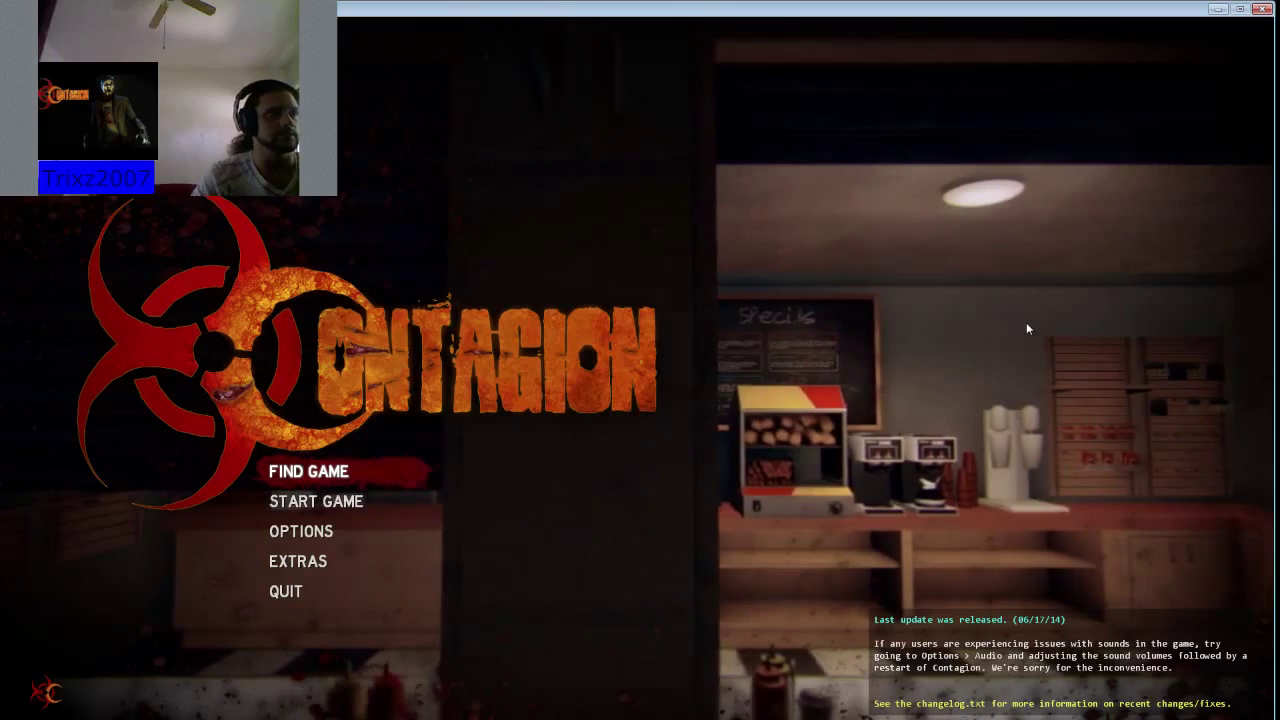
click(304, 473)
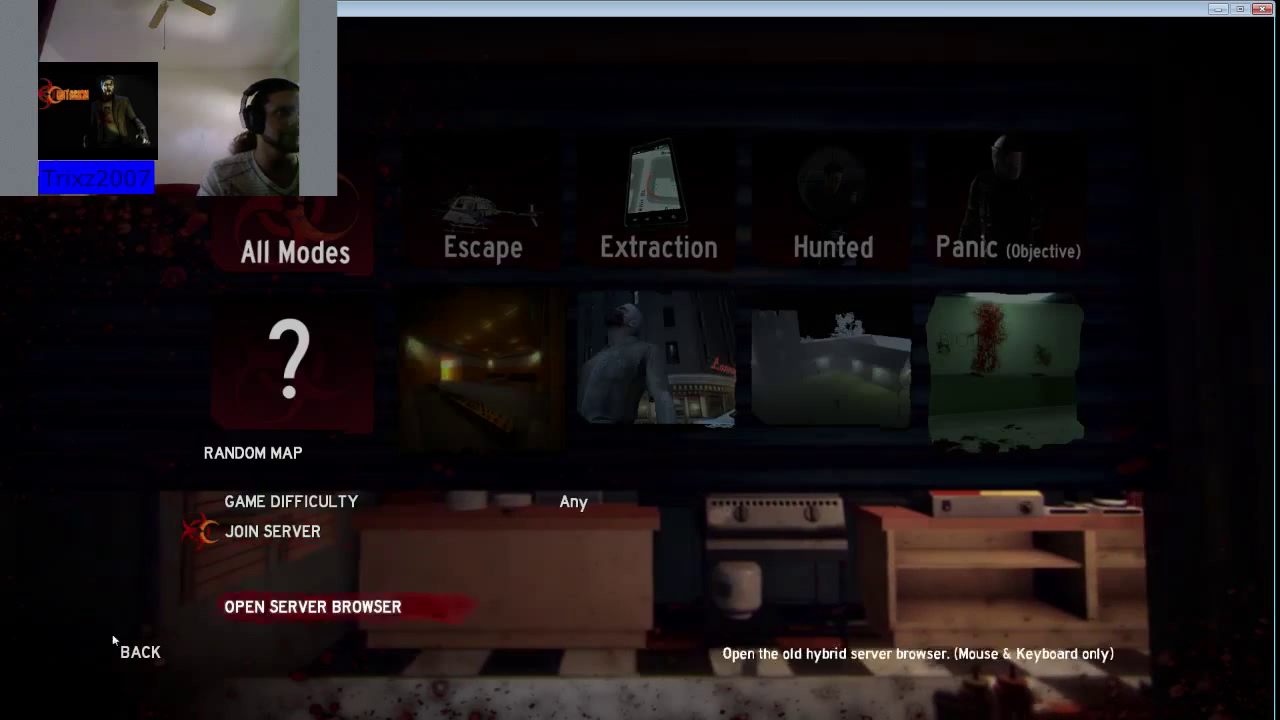
- Show the LAN server list in the server browser and refresh it twice
click(252, 612)
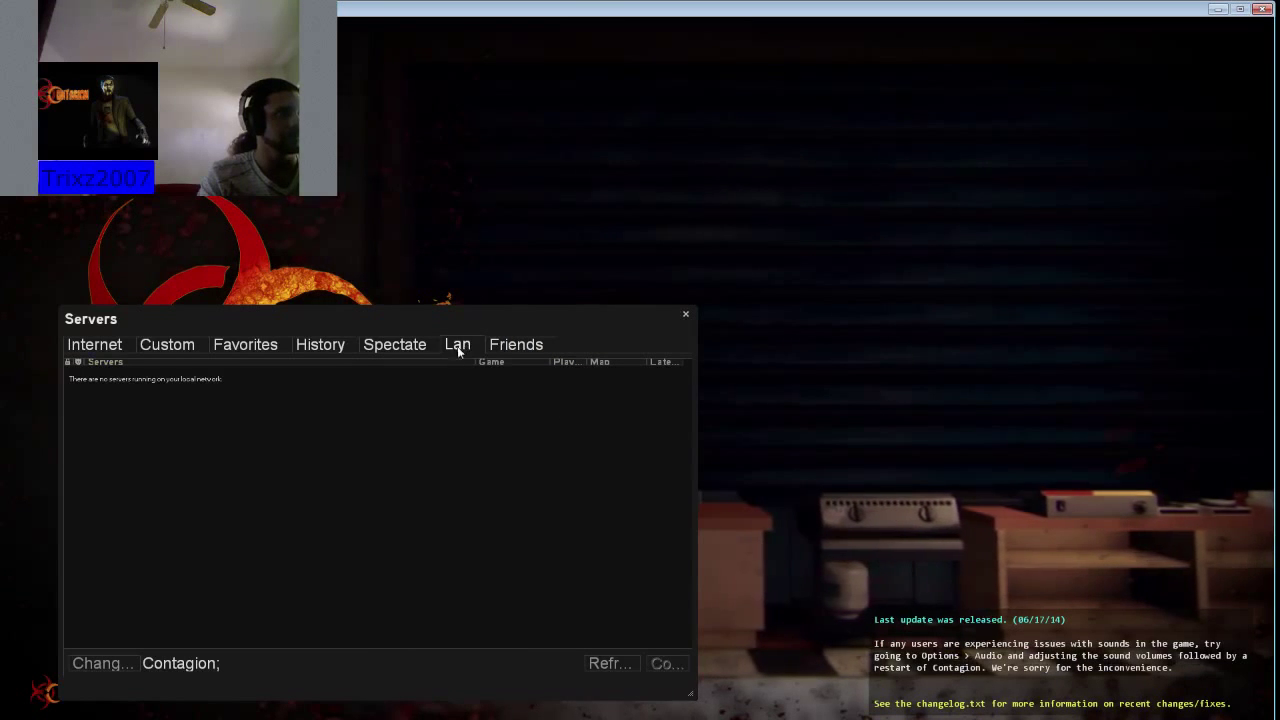
click(454, 346)
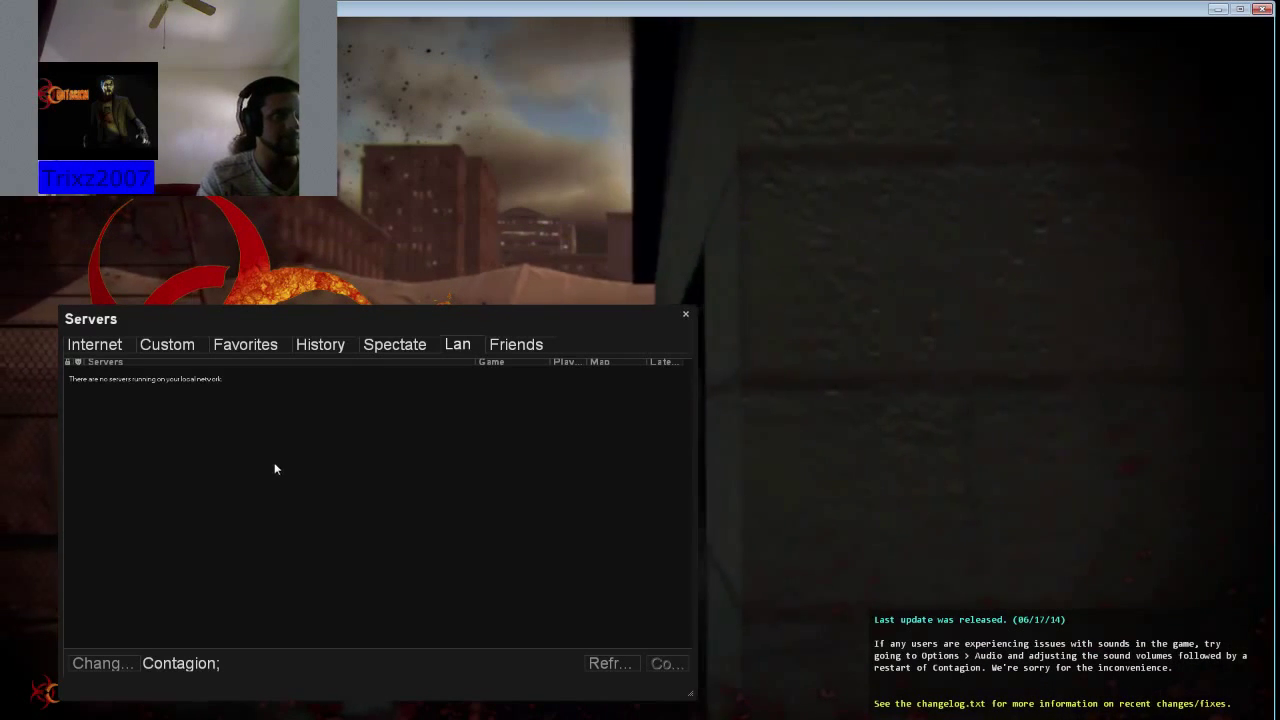
click(605, 663)
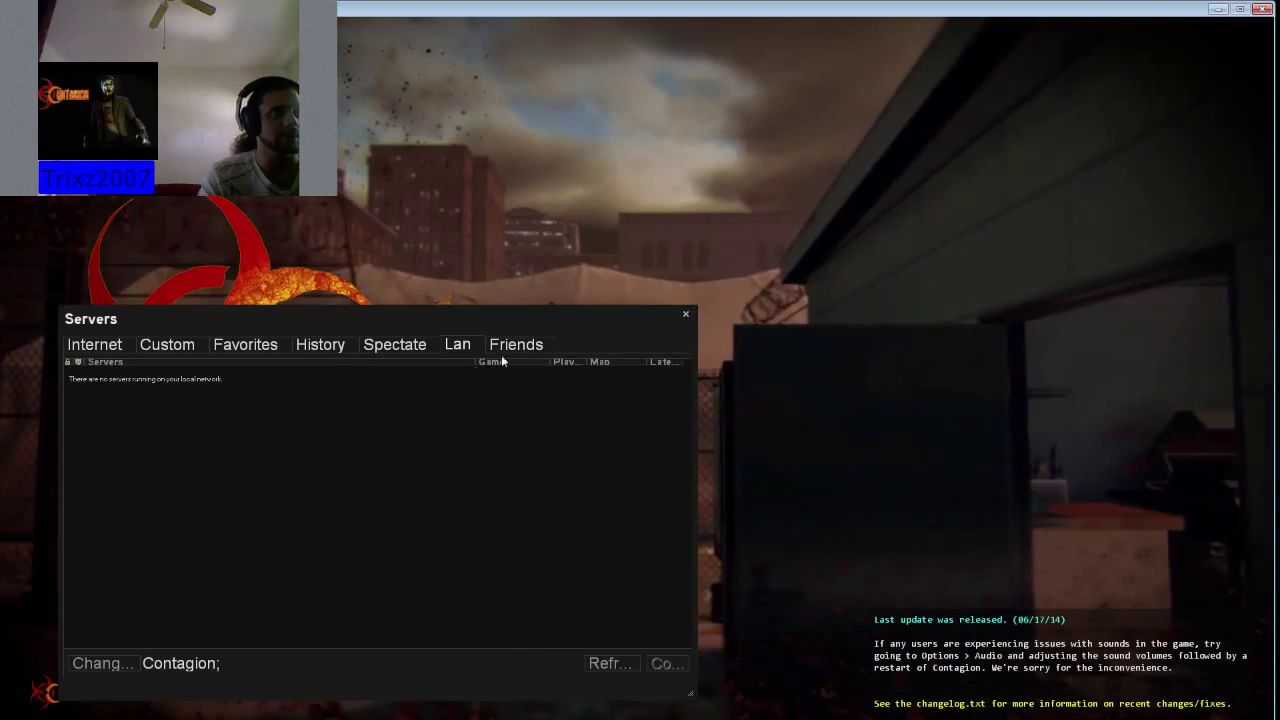
- Close the server browser and enter 'connect' in the developer console
click(686, 316)
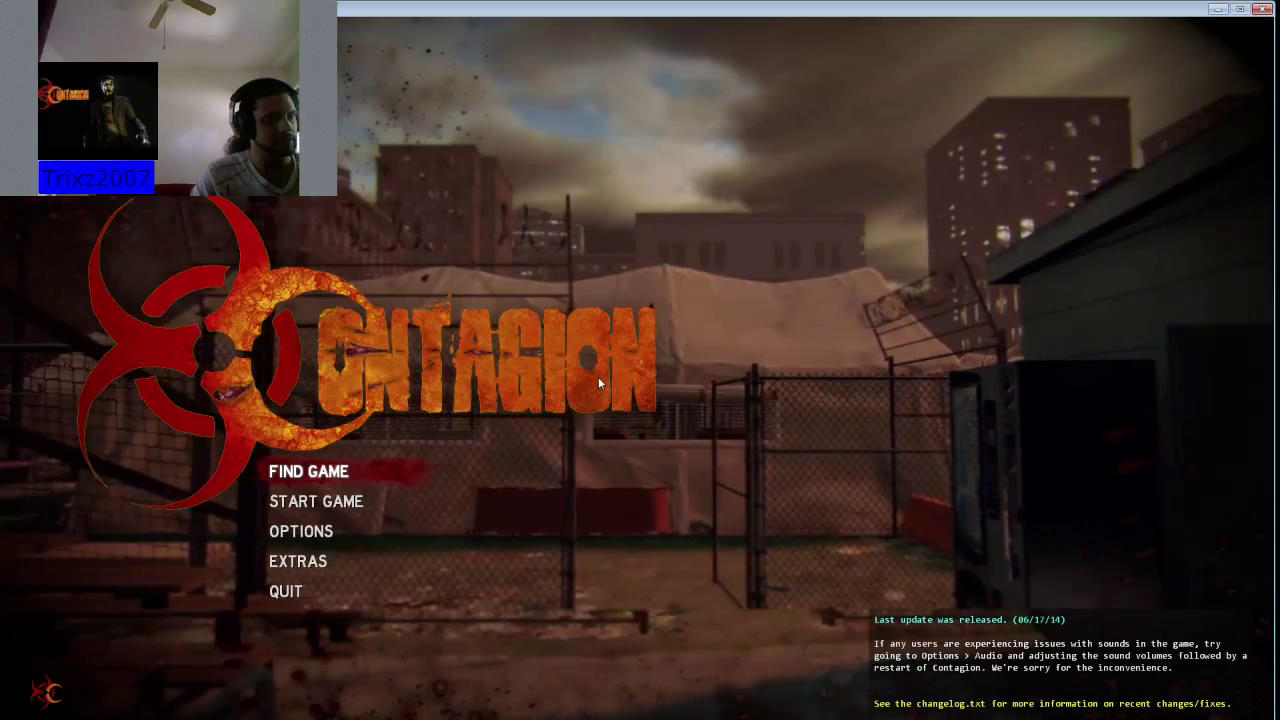
key(grave)
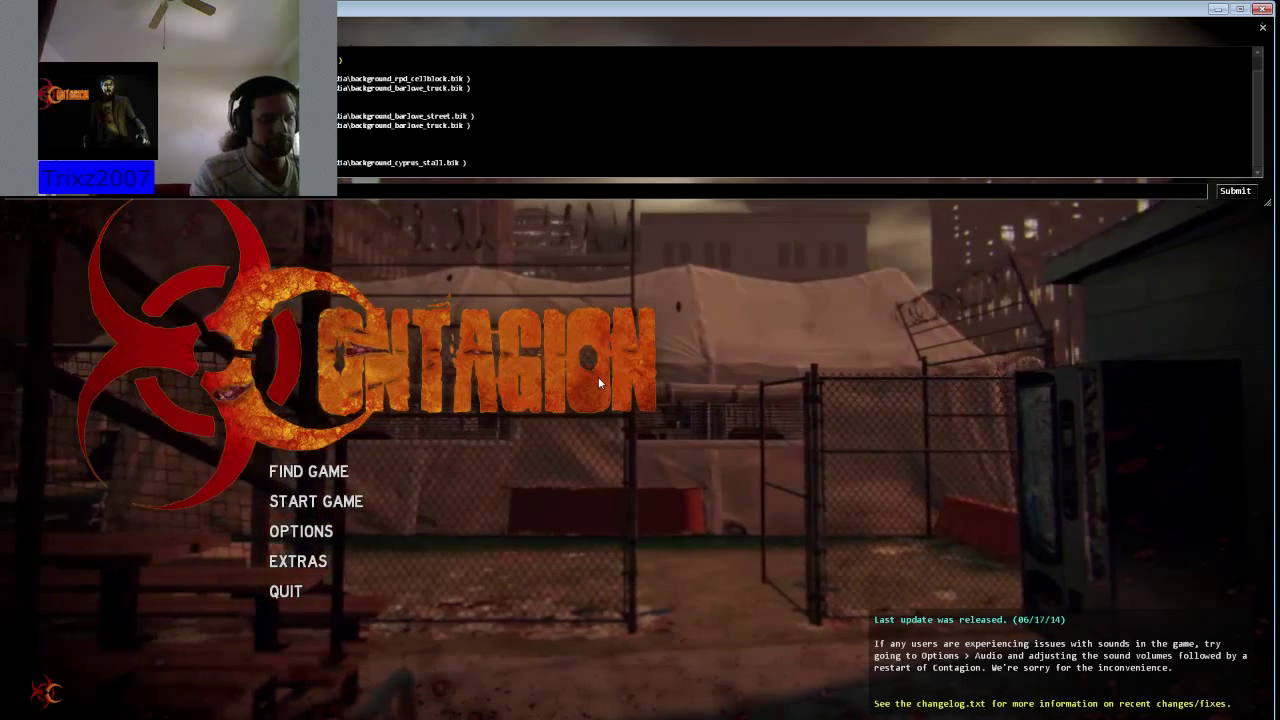
text(co)
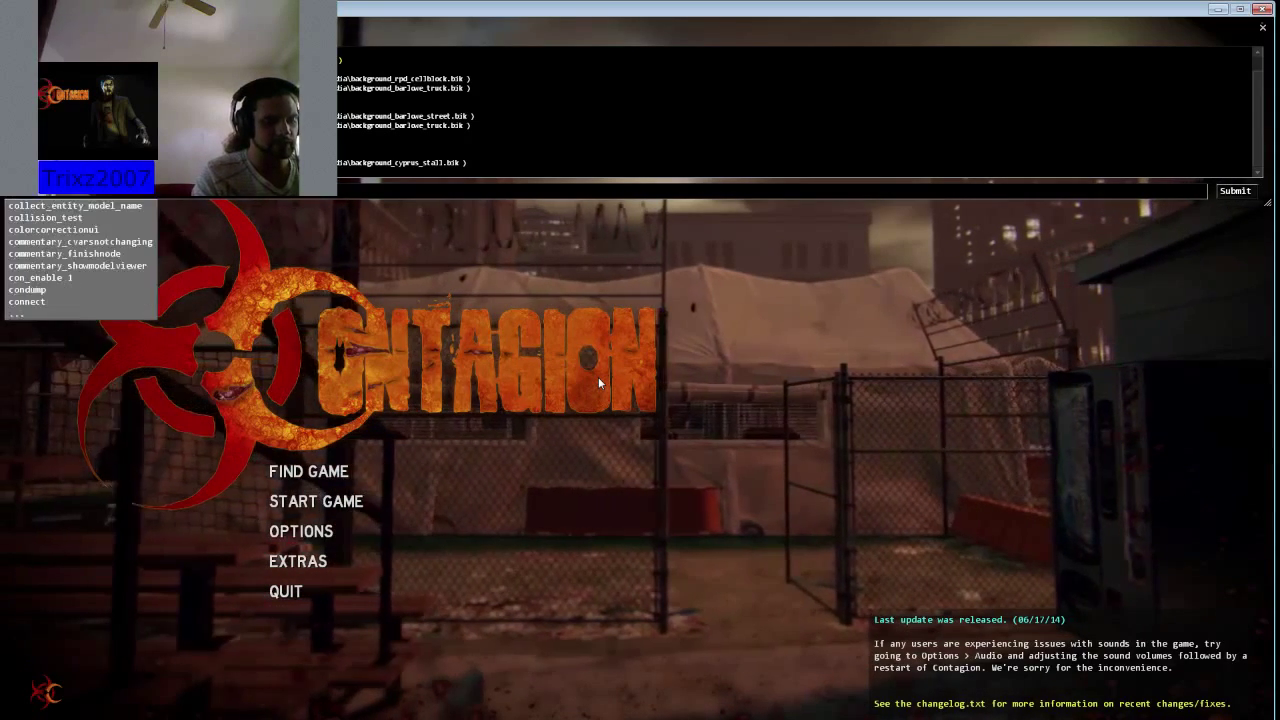
text(nnect)
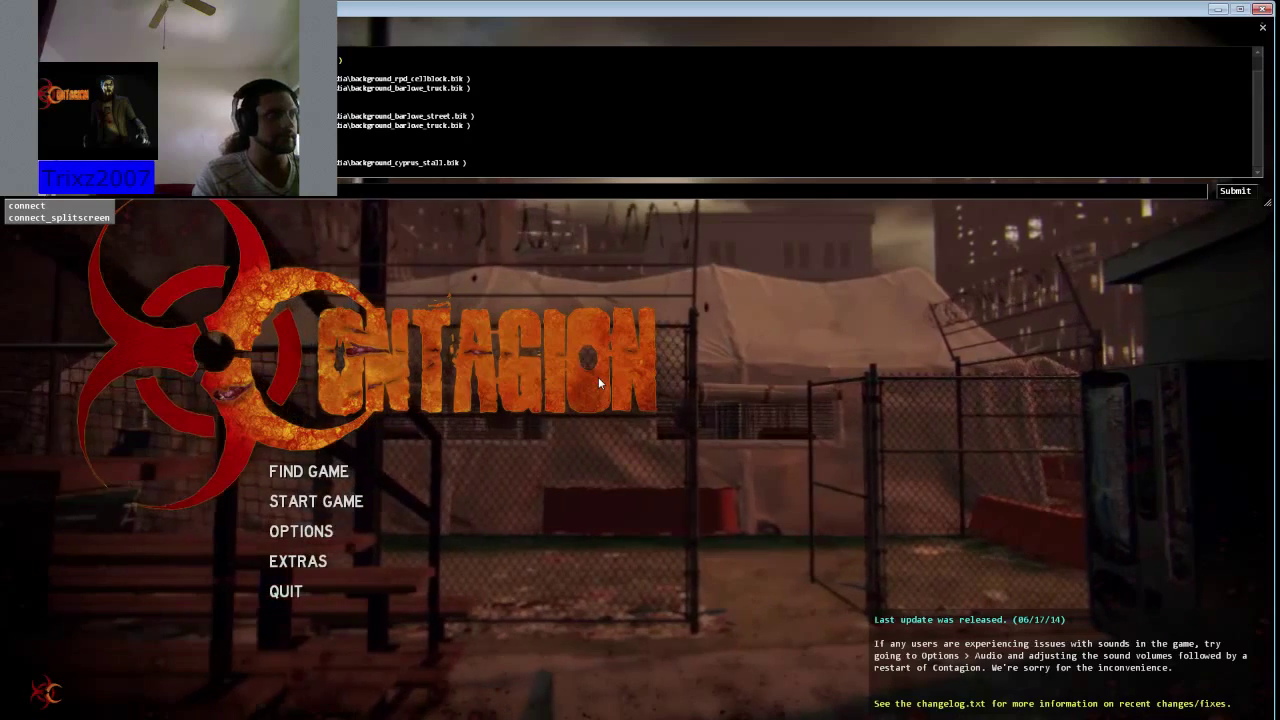